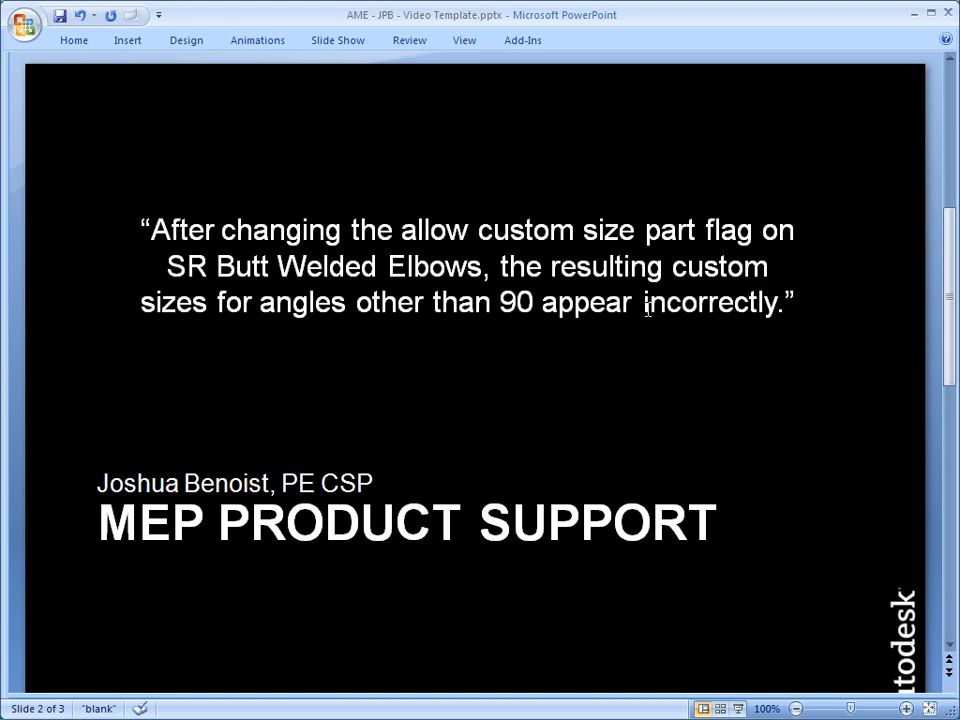
# - Switch from the presentation to AutoCAD MEP and make the LR elbow's Arc 2D geometry on the top plane visible
pyautogui.click(914, 14)
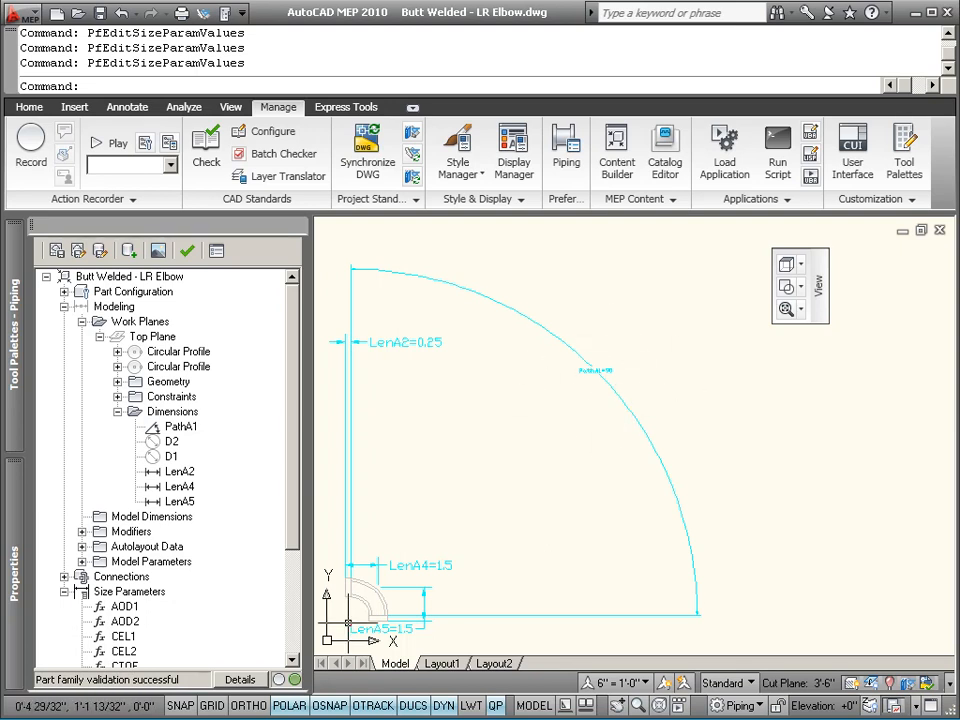
pyautogui.scroll(5, 348, 622)
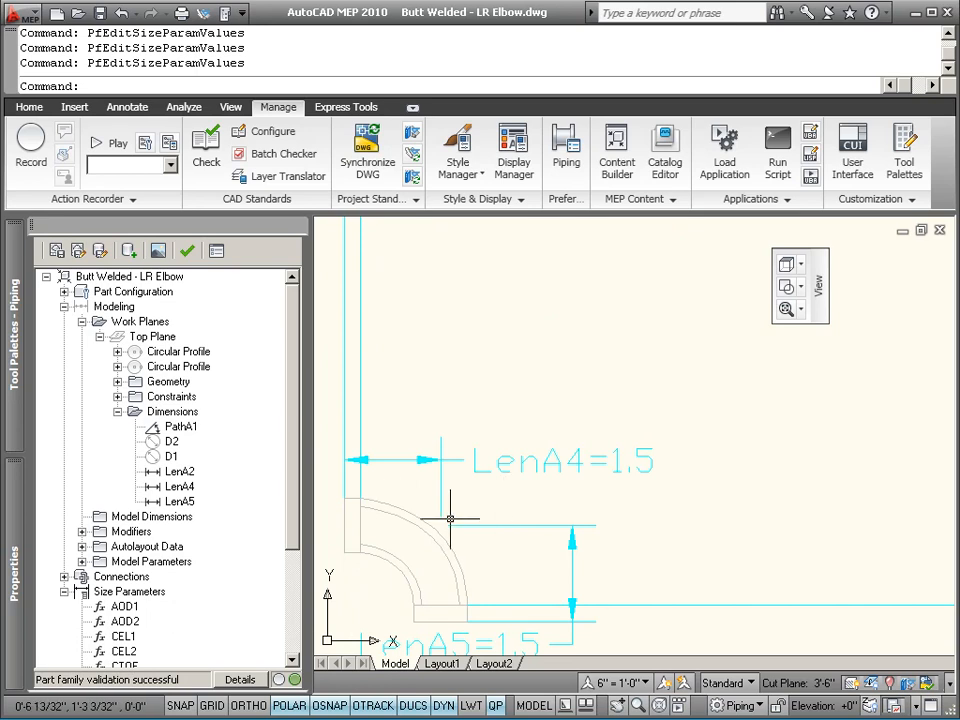
pyautogui.click(117, 381)
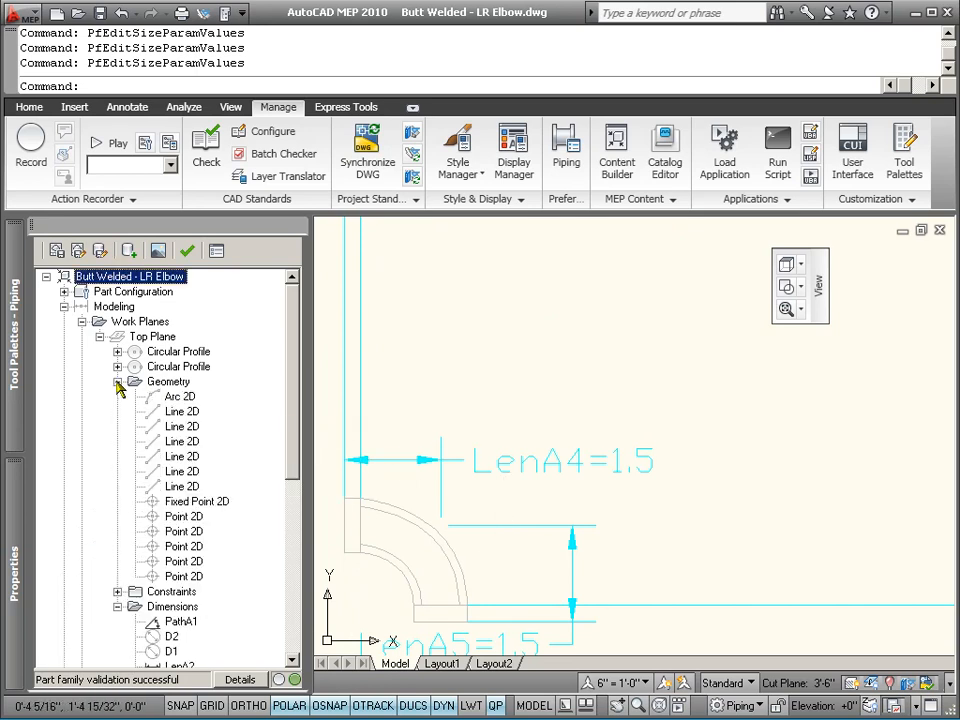
pyautogui.click(180, 397)
pyautogui.rightClick(181, 397)
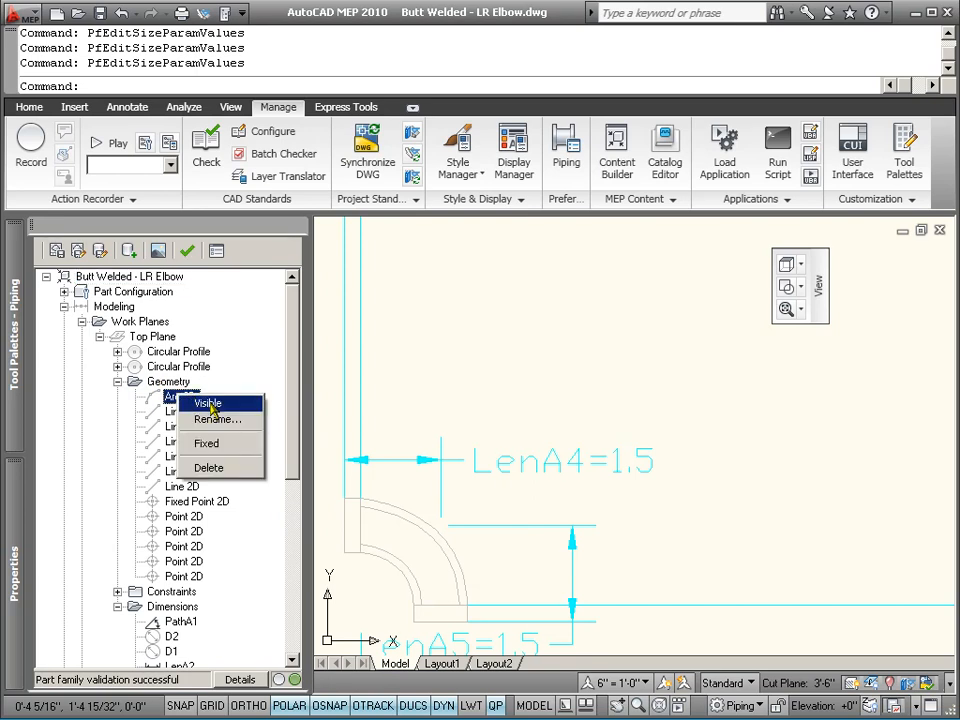
pyautogui.click(211, 405)
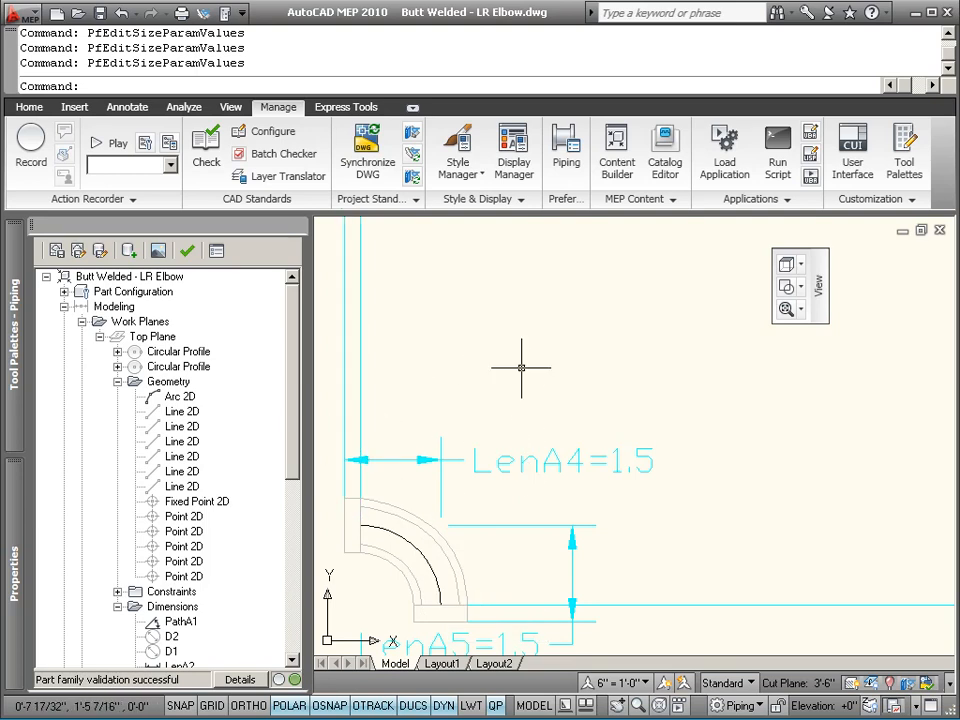
# - Examine the LR elbow's work plane dimensions LenA2, LenA4, LenA5 and PathA1 along with its list of size parameters
pyautogui.scroll(-4, 646, 558)
pyautogui.scroll(2, 646, 558)
pyautogui.scroll(-2, 553, 561)
pyautogui.scroll(3, 536, 318)
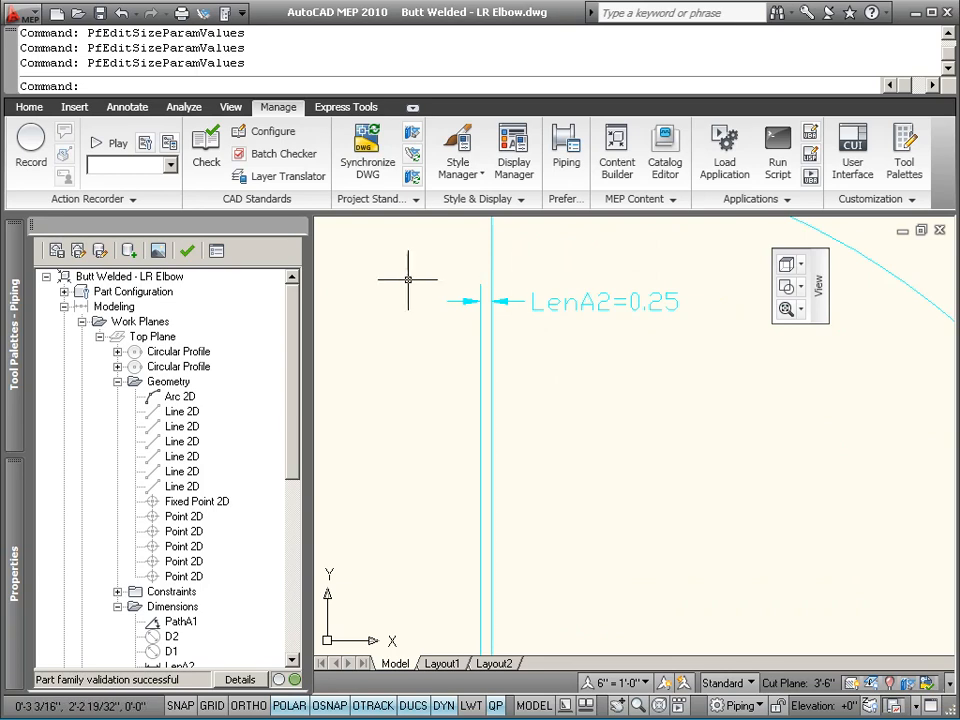
pyautogui.scroll(-4, 397, 285)
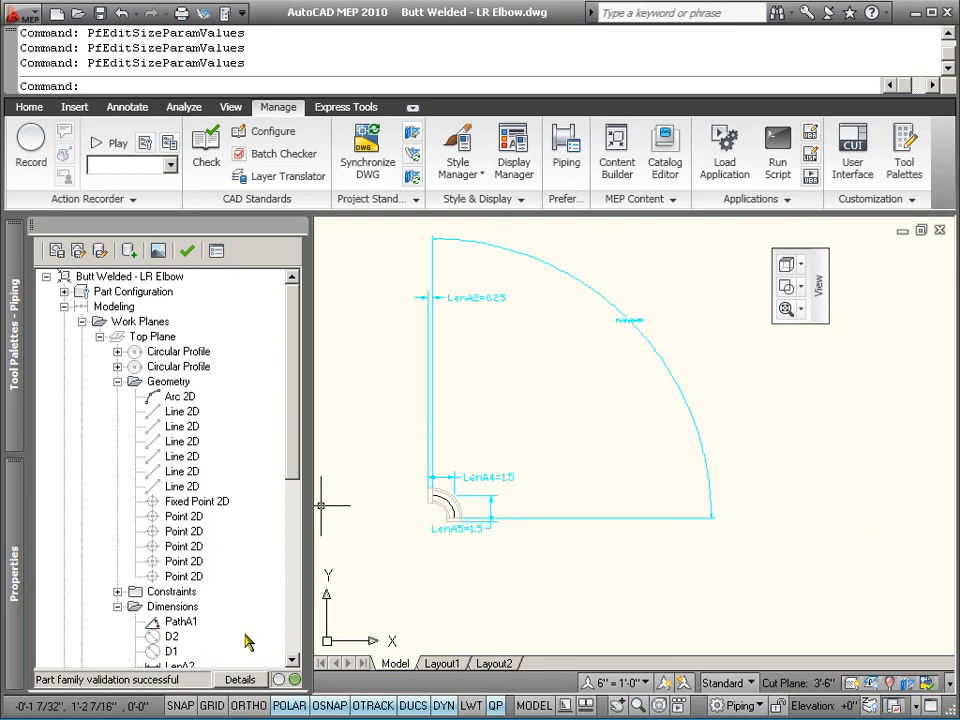
pyautogui.scroll(-8, 298, 646)
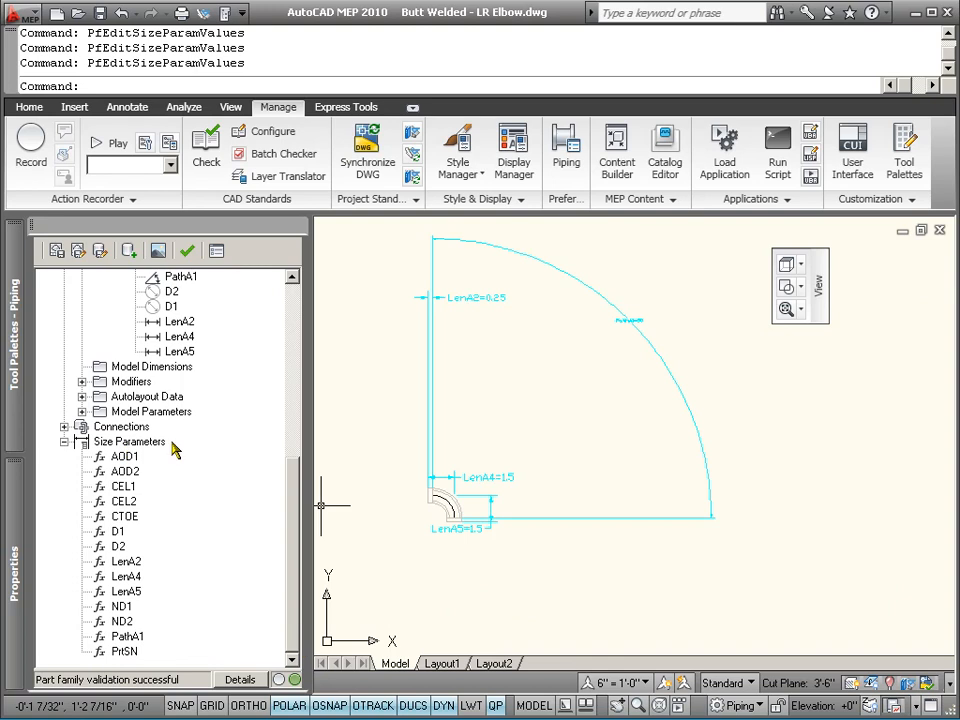
pyautogui.scroll(5, 445, 502)
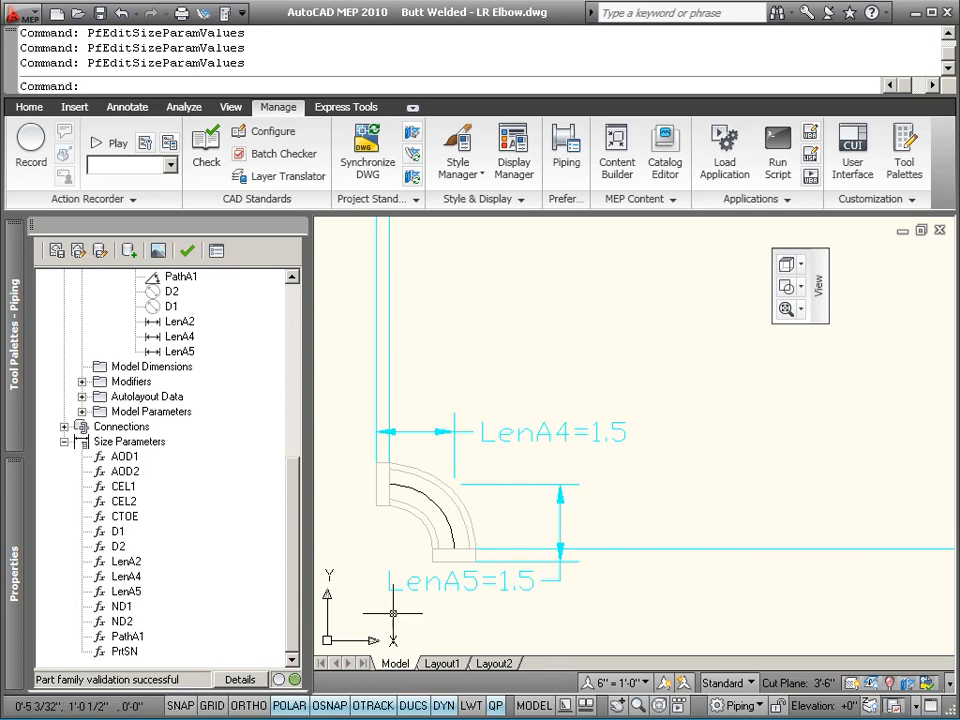
# - Review the LR elbow's size parameter values and check the calculation behind LenA4 of the 0.50 inch size
pyautogui.rightClick(155, 444)
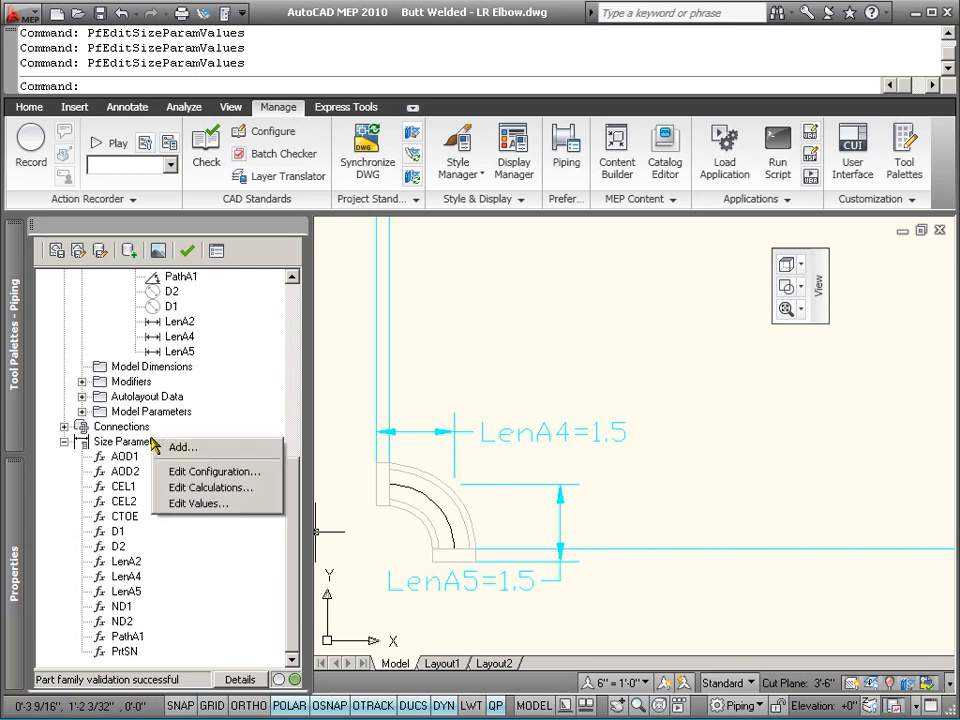
pyautogui.click(182, 512)
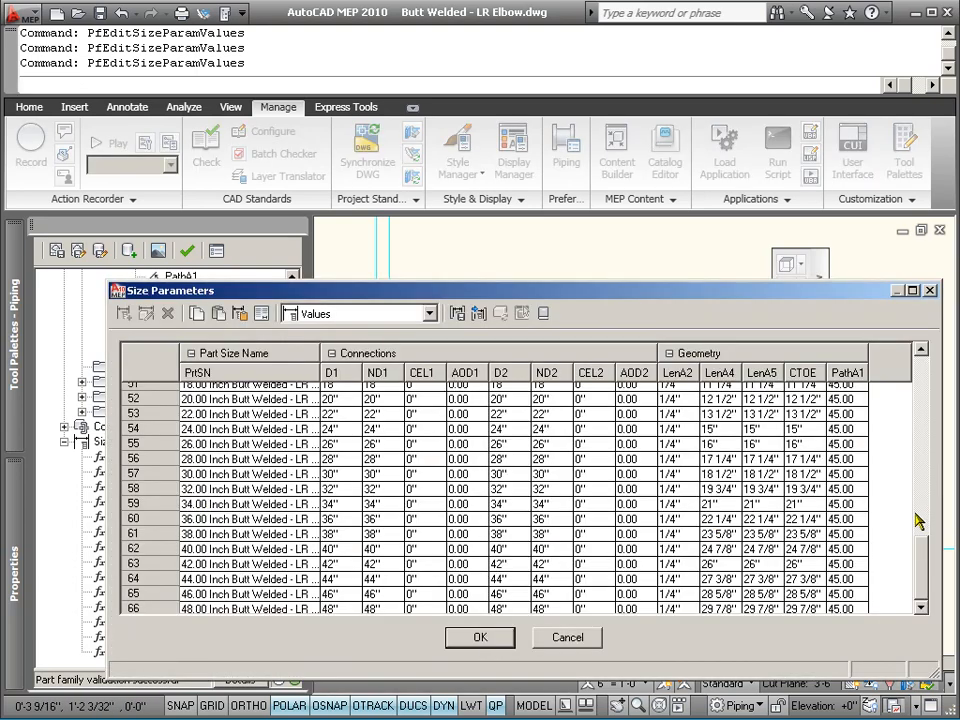
pyautogui.moveTo(924, 563); pyautogui.dragTo(925, 376)
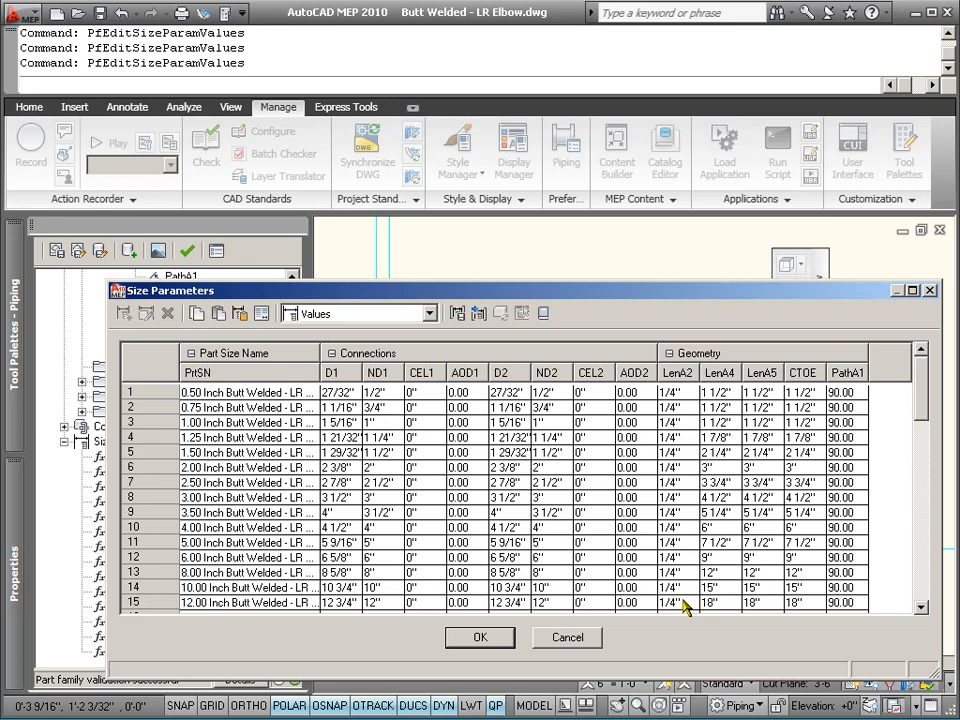
pyautogui.click(714, 398)
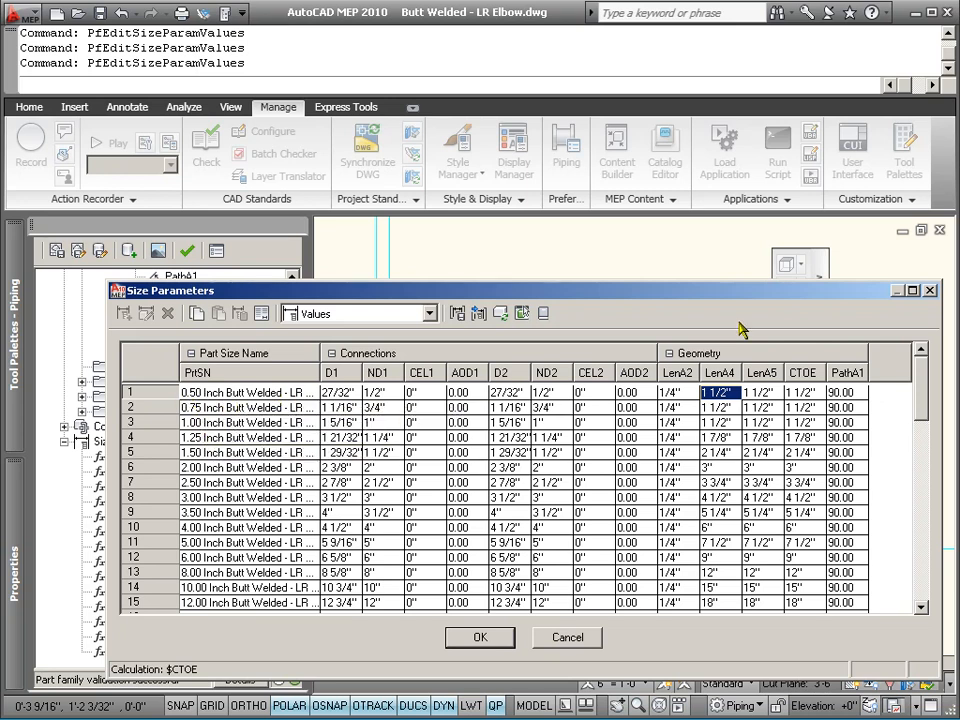
pyautogui.click(578, 640)
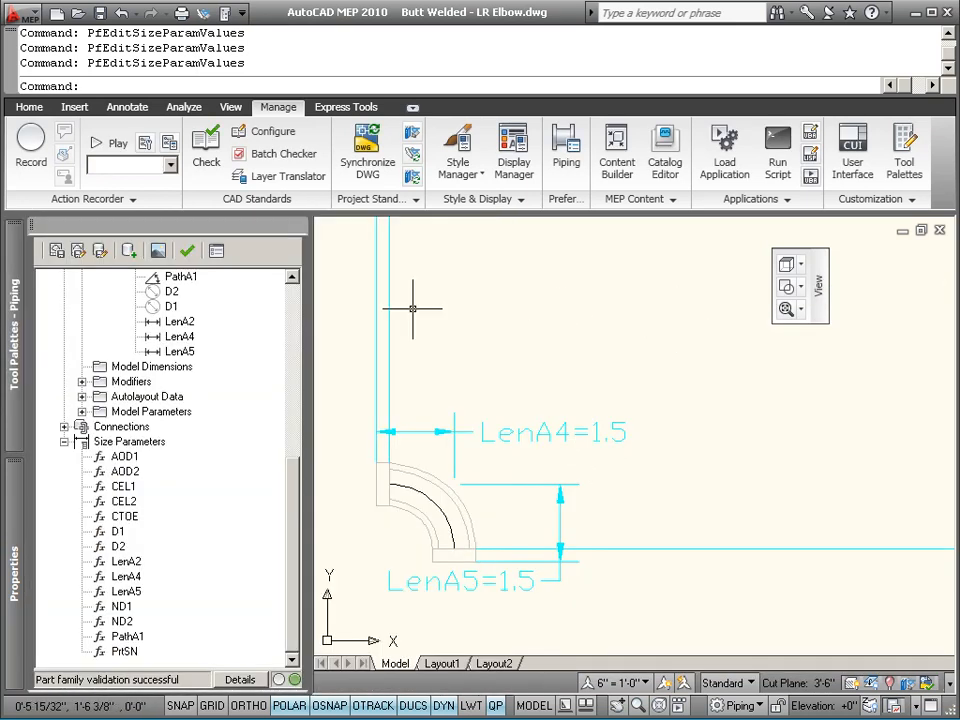
# - Save the LR elbow part family and close its editor
pyautogui.click(78, 250)
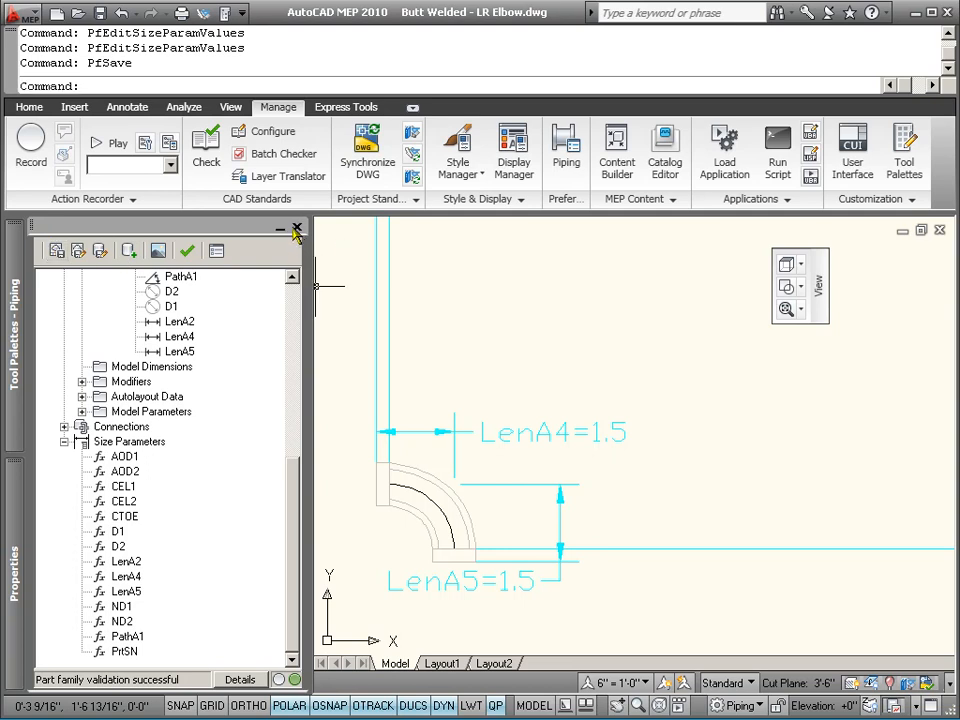
pyautogui.click(296, 229)
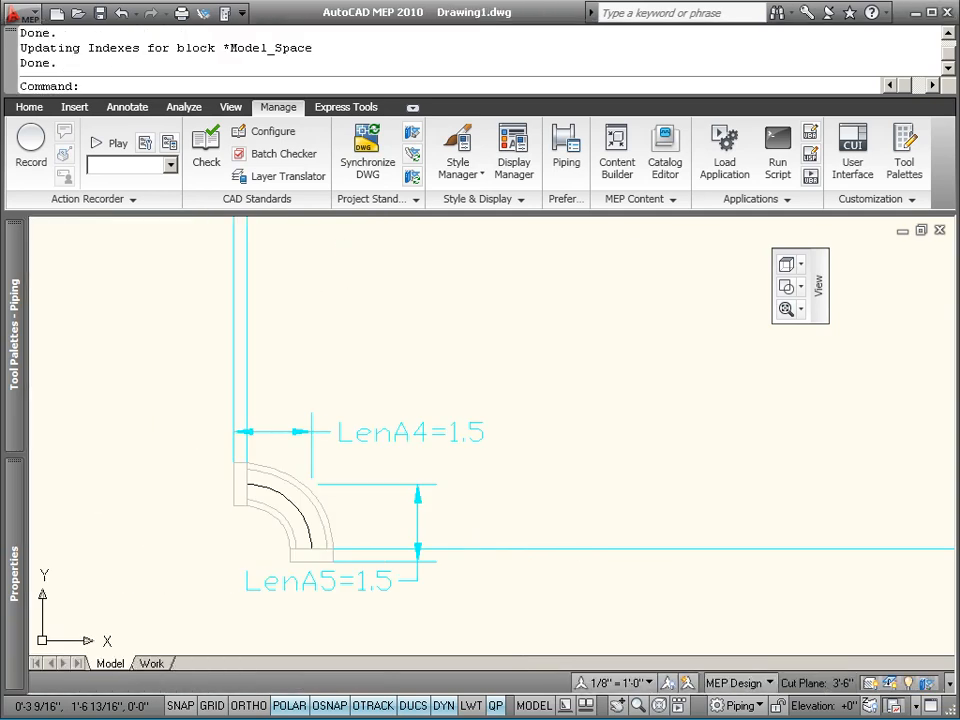
# - Start Content Builder and set the part domain to Pipe
pyautogui.click(620, 152)
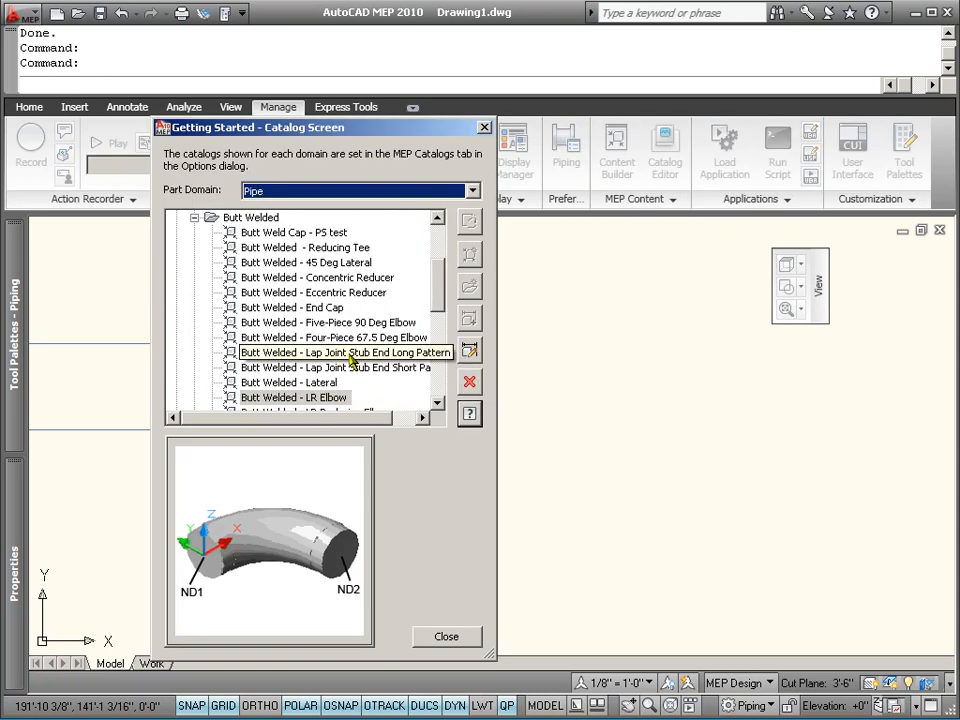
pyautogui.scroll(-1, 414, 390)
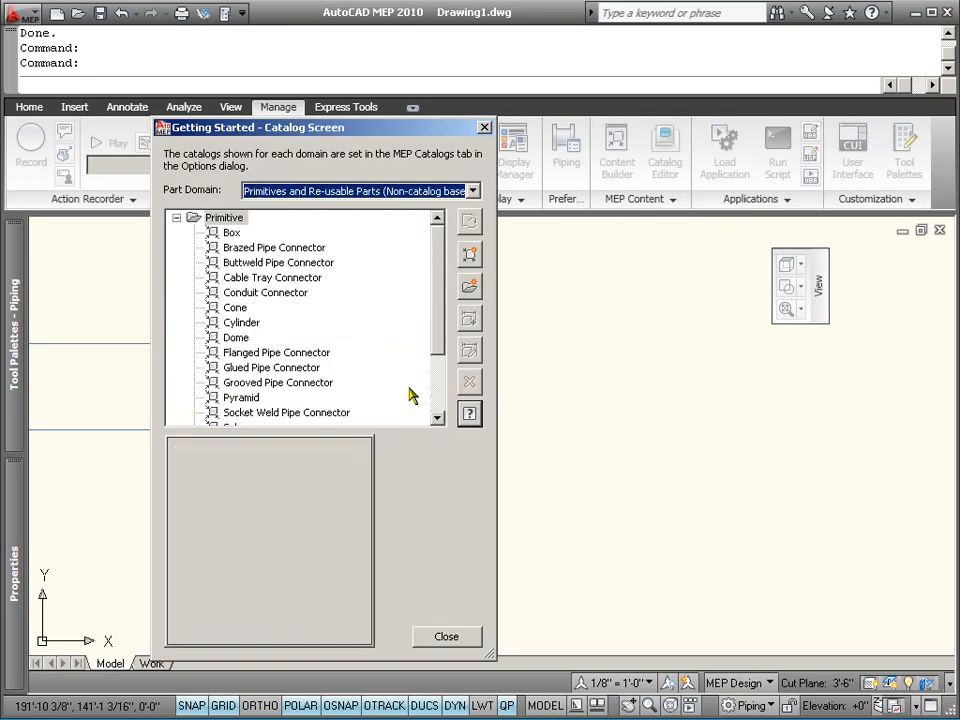
pyautogui.click(473, 191)
pyautogui.click(325, 261)
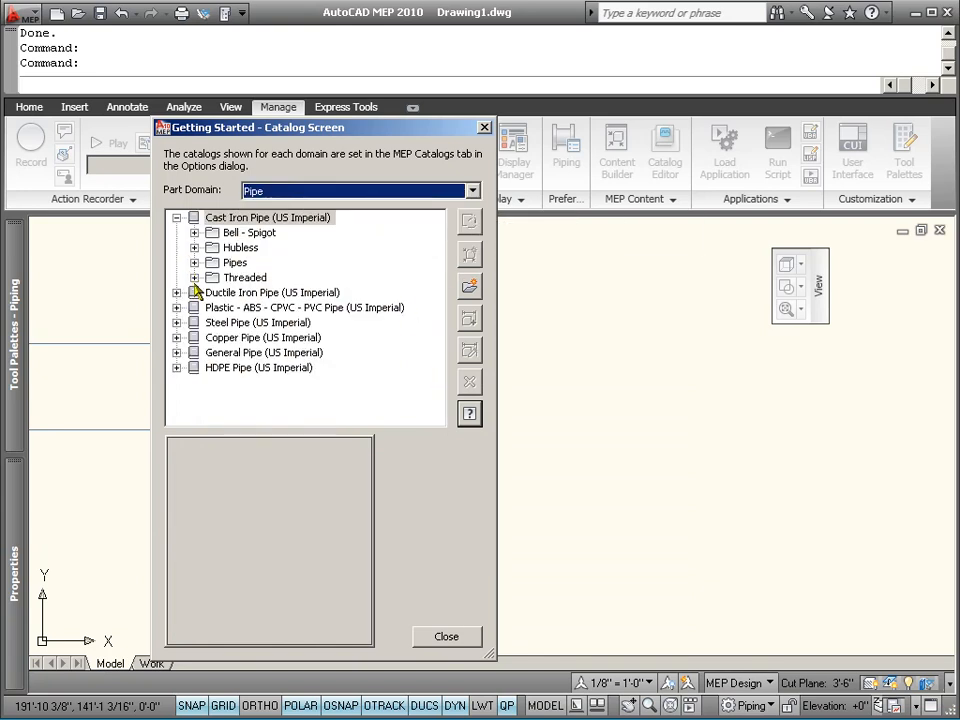
# - Open Butt Welded - SR Elbow from the Steel Pipe (US Imperial) catalog for part size modification
pyautogui.click(176, 322)
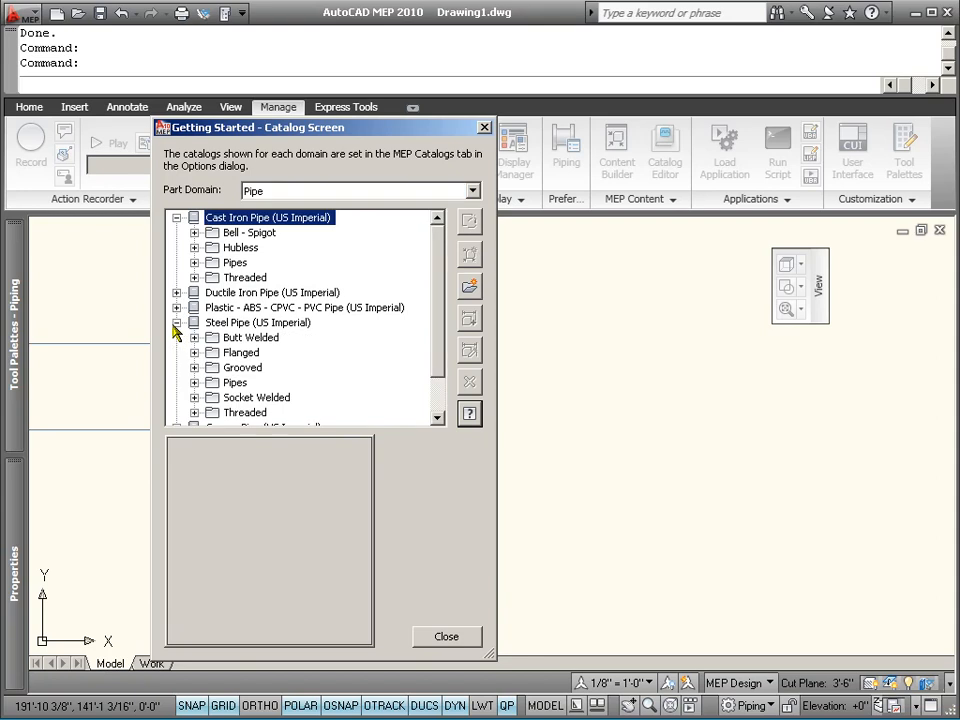
pyautogui.click(194, 337)
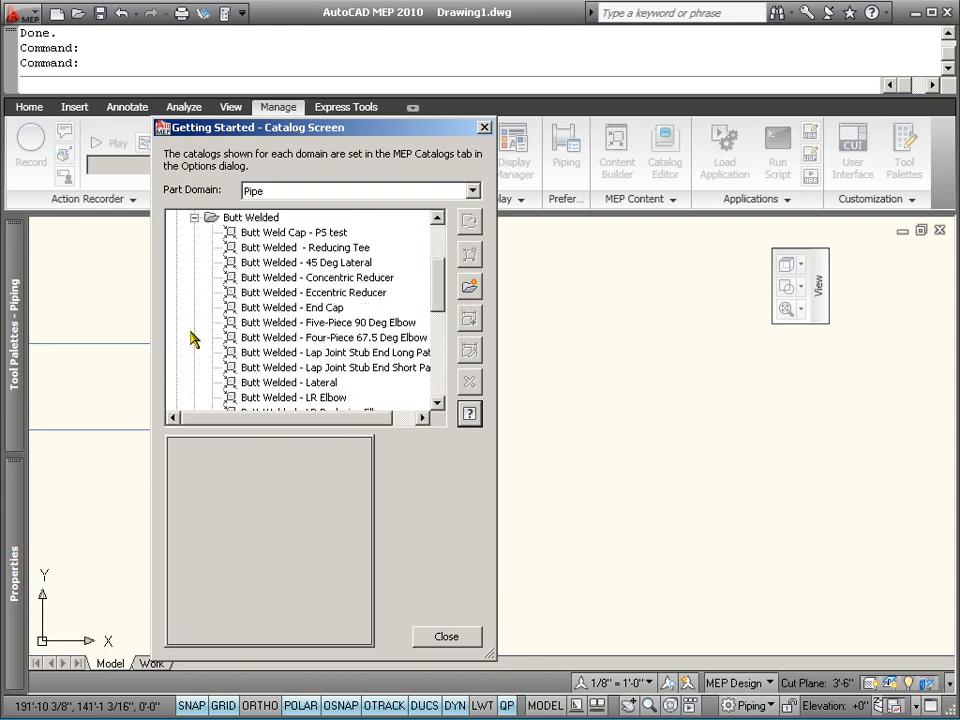
pyautogui.click(437, 402)
pyautogui.click(437, 402)
pyautogui.click(437, 402)
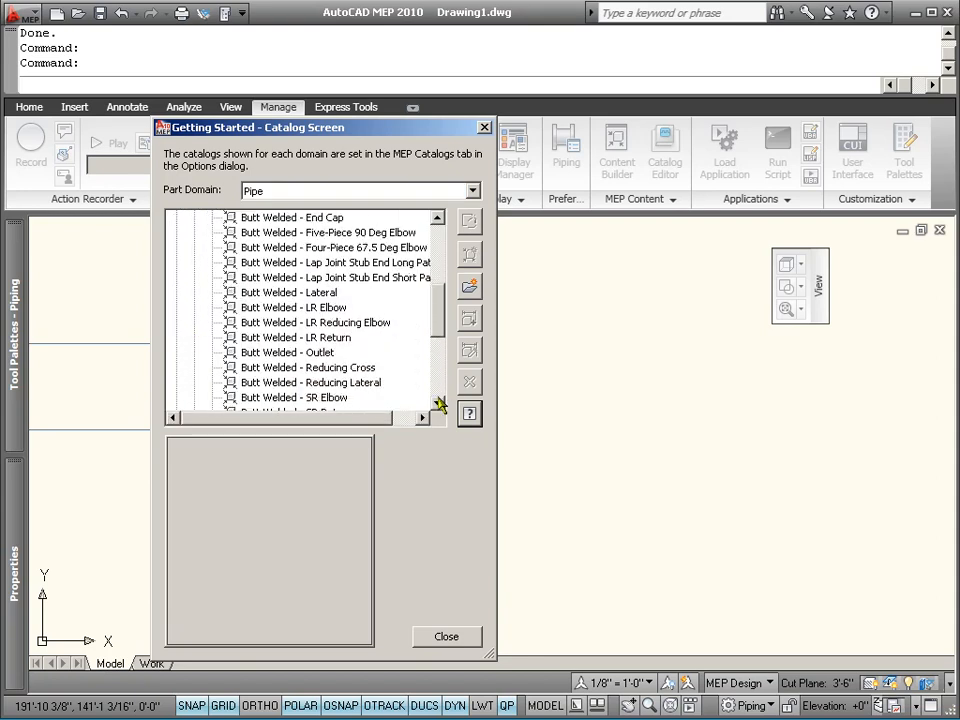
pyautogui.click(437, 402)
pyautogui.click(342, 382)
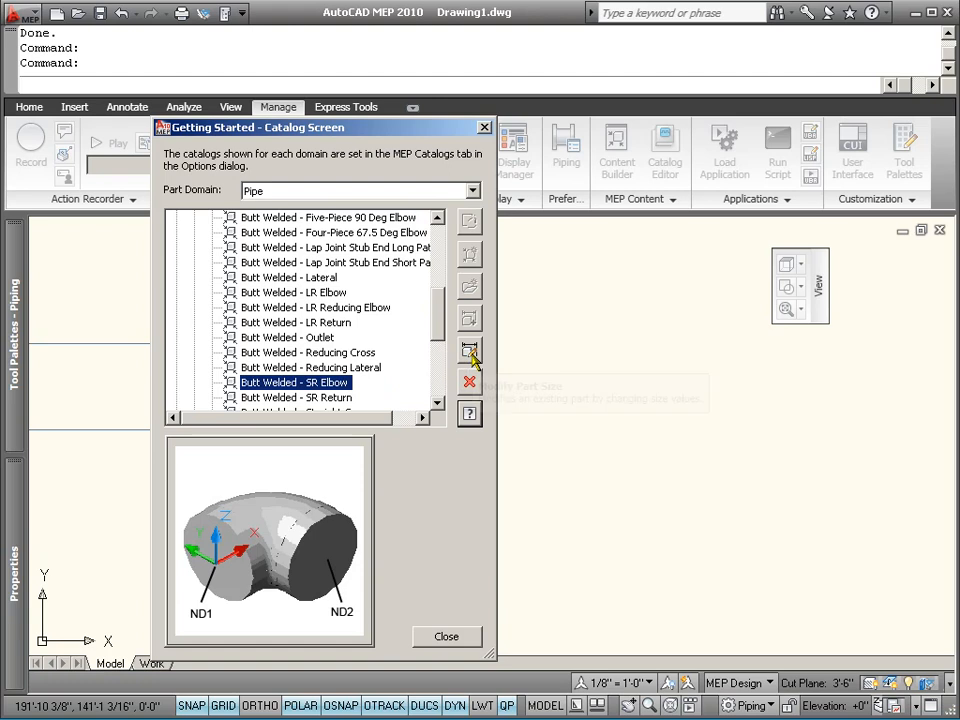
pyautogui.click(469, 350)
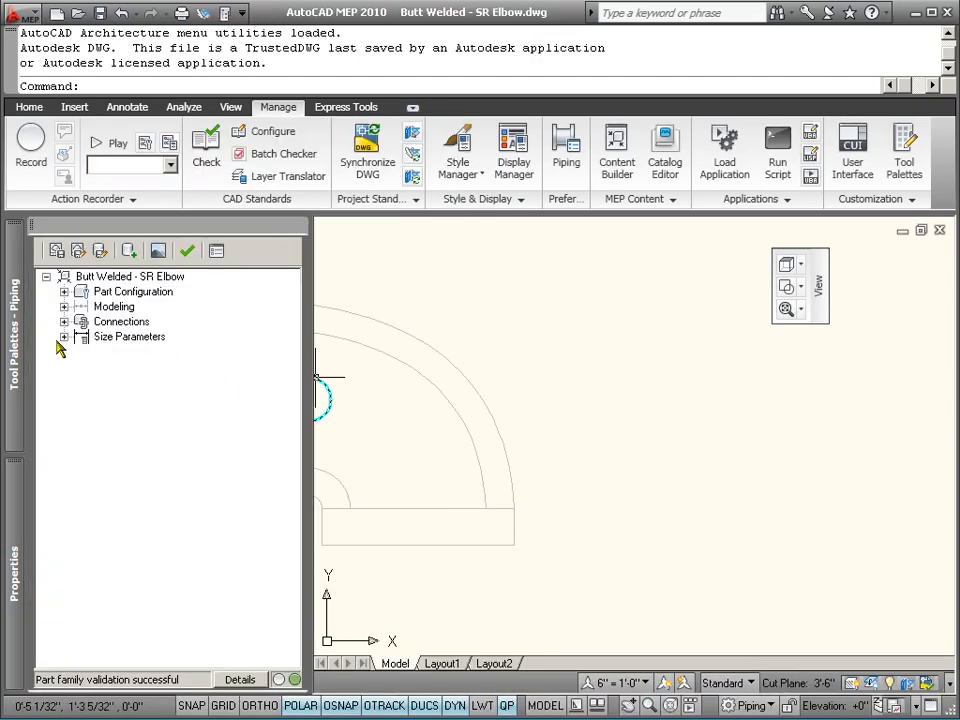
# - Open the SR elbow's size parameter values and look through the table of sizes
pyautogui.click(64, 337)
pyautogui.rightClick(90, 337)
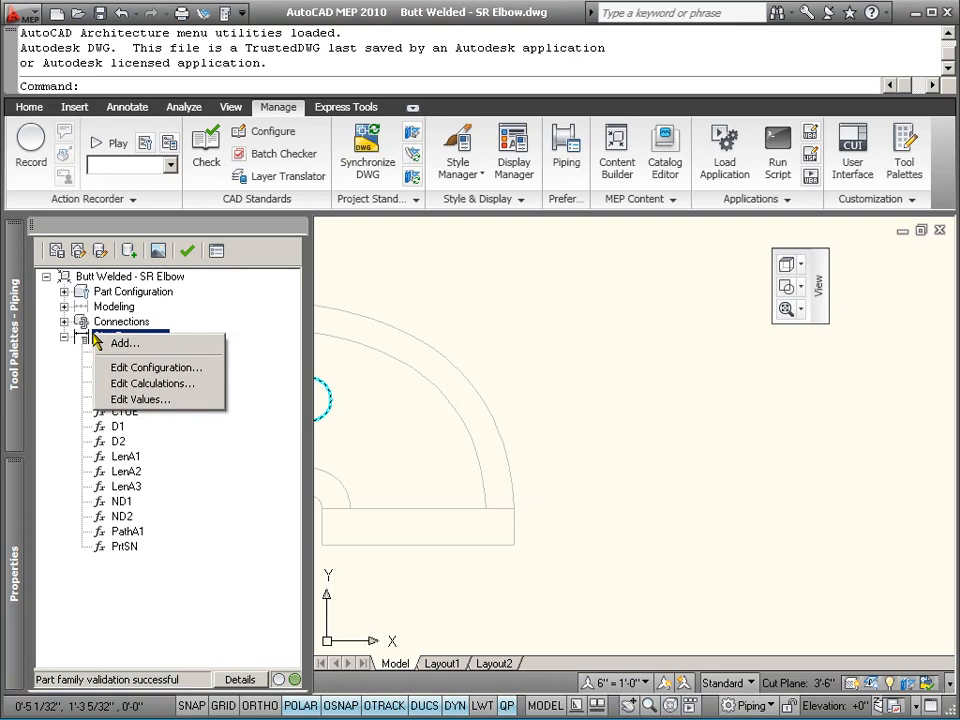
pyautogui.click(118, 401)
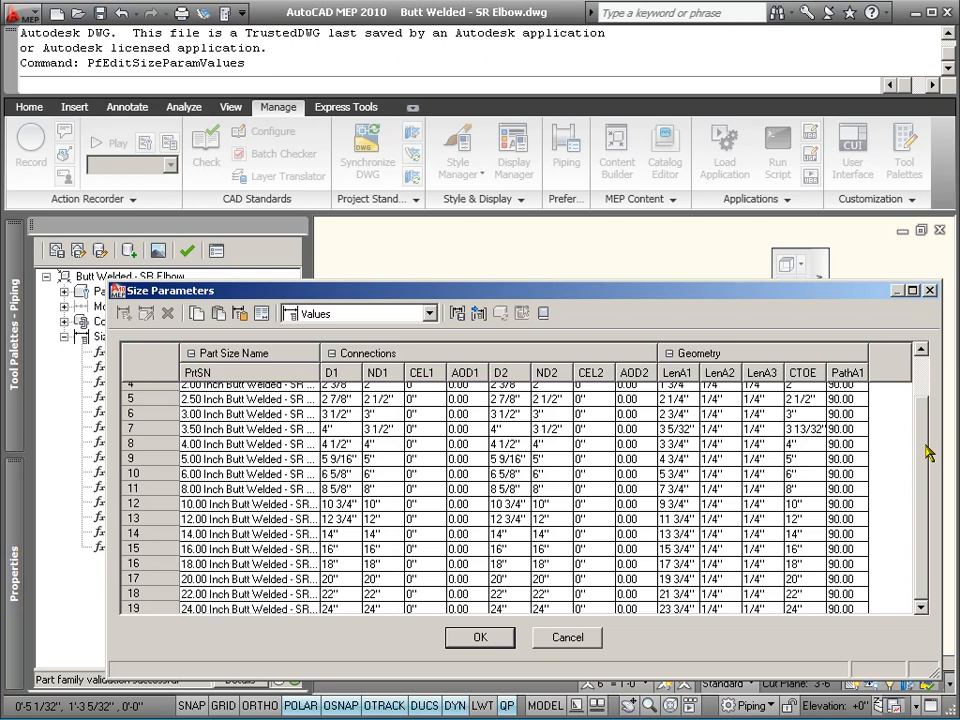
pyautogui.moveTo(926, 443); pyautogui.dragTo(928, 392)
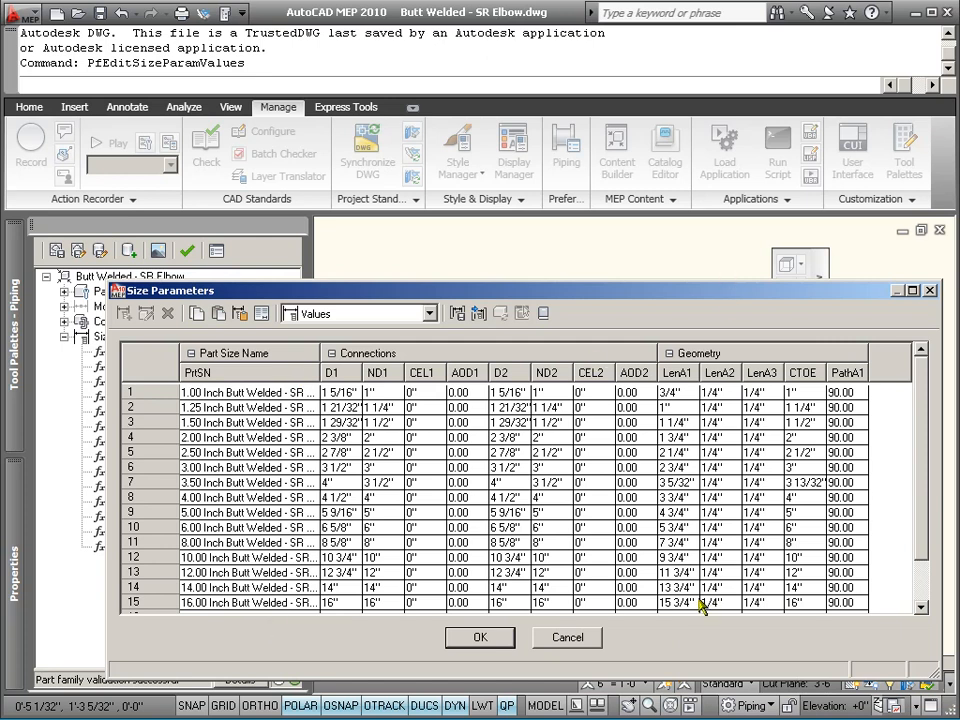
# - Select the LenA1 values of the SR elbow's sizes, starting with the 1.00 inch row
pyautogui.click(686, 394)
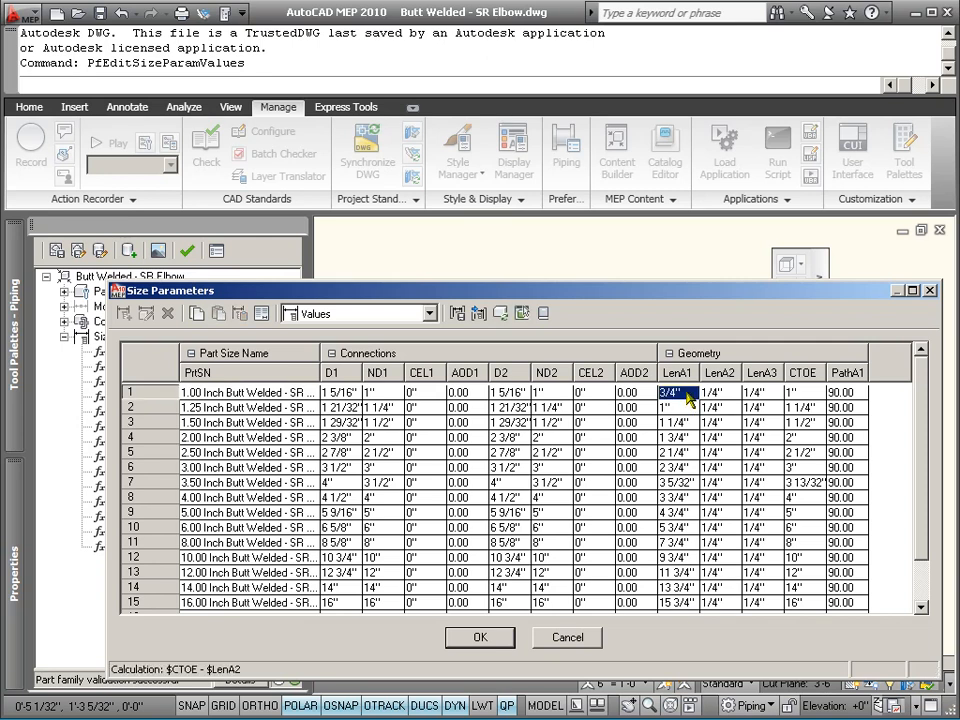
pyautogui.keyDown('shift'); pyautogui.click(688, 602); pyautogui.keyUp('shift')
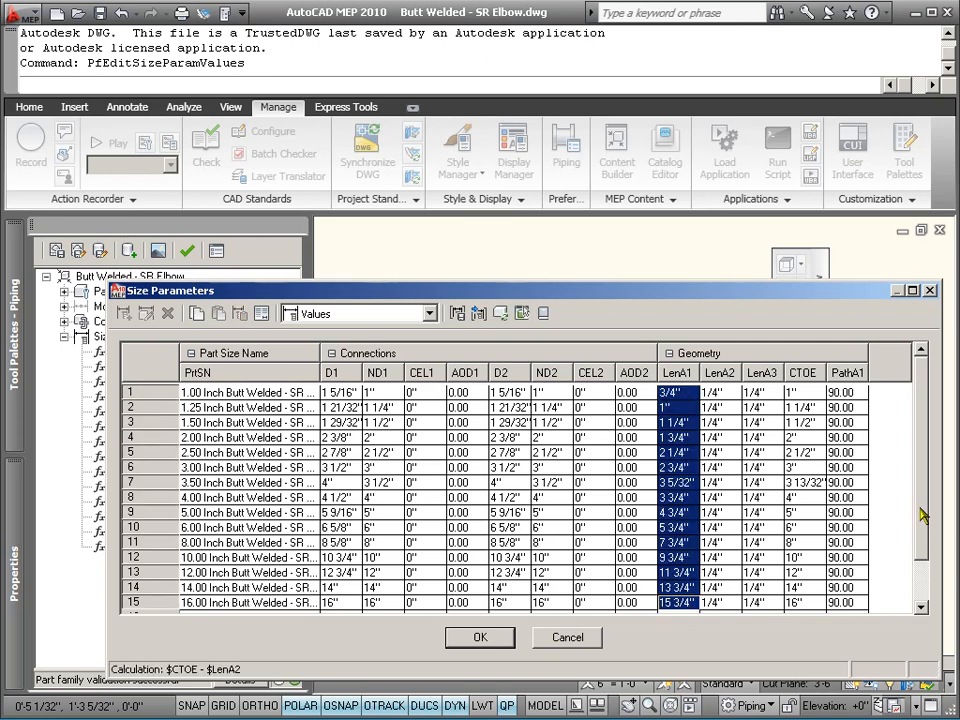
pyautogui.click(922, 610)
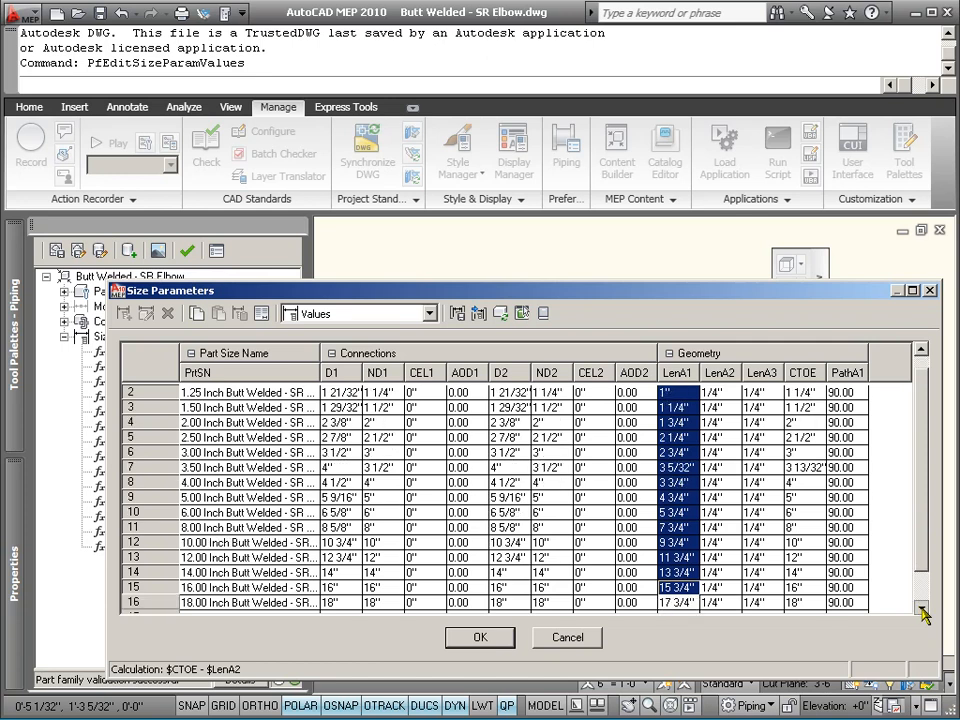
pyautogui.click(922, 610)
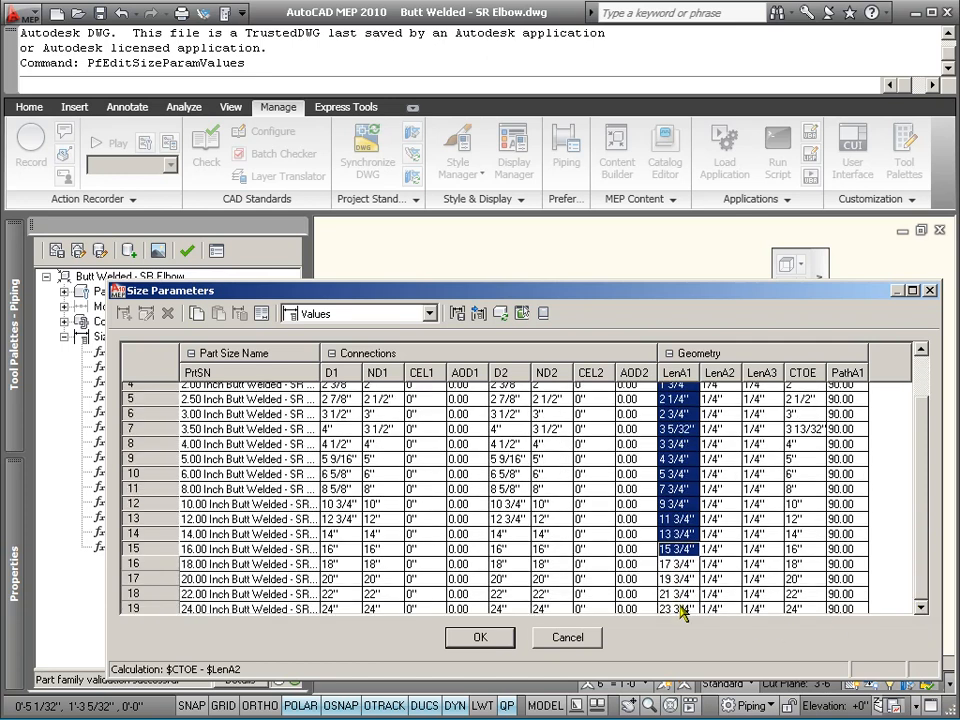